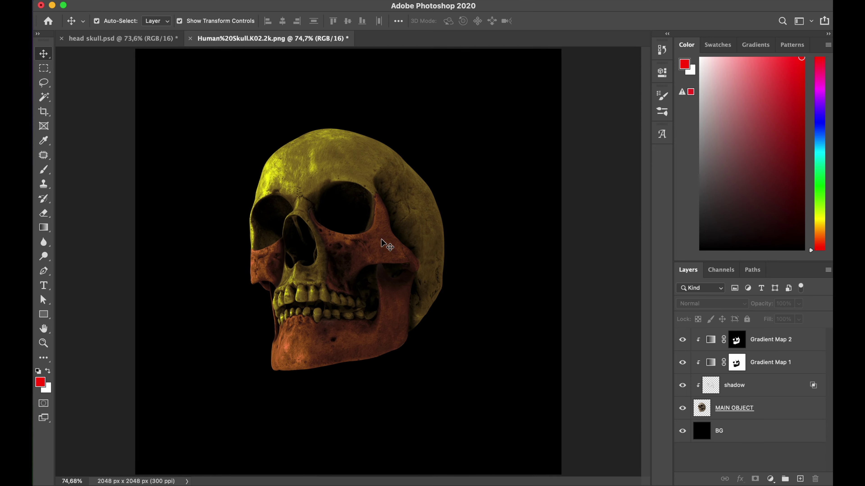
# Step: Inspect the gradient map colouring on the skull and its jaw and cheek areas up close
pyautogui.scroll(2, 399, 216)
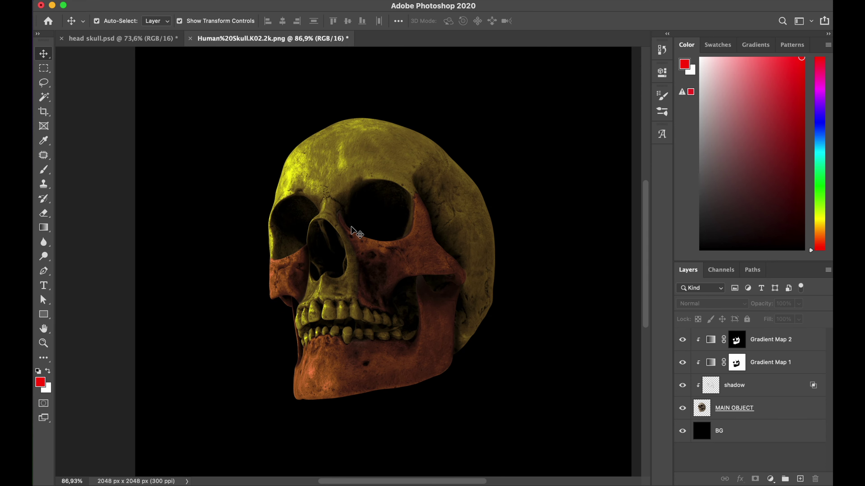
pyautogui.click(741, 408)
pyautogui.click(770, 339)
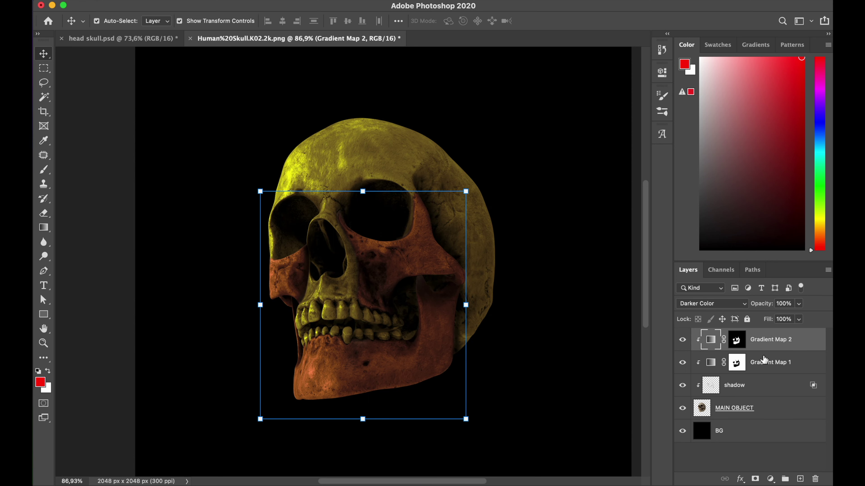
pyautogui.doubleClick(710, 362)
pyautogui.click(614, 112)
pyautogui.click(700, 363)
pyautogui.click(756, 201)
pyautogui.press('v')
pyautogui.scroll(-2, 544, 257)
pyautogui.scroll(6, 547, 257)
pyautogui.scroll(-4, 294, 223)
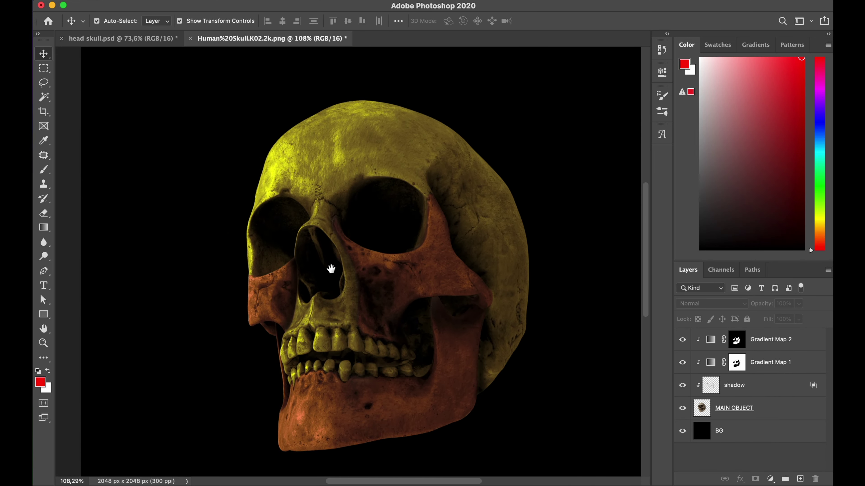
# Step: Combine the skull, shadow and both gradient map layers into one smart object and name it "main object"
pyautogui.rightClick(760, 414)
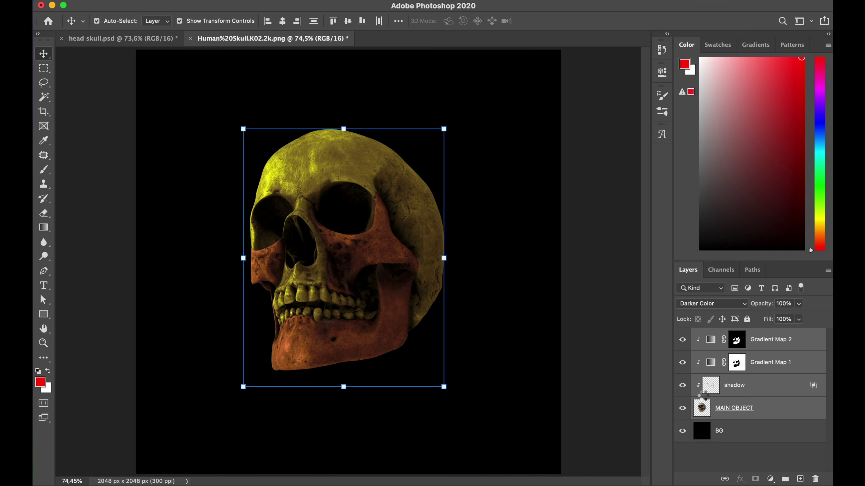
pyautogui.click(682, 340)
pyautogui.click(683, 340)
pyautogui.doubleClick(735, 339)
pyautogui.write('main object')
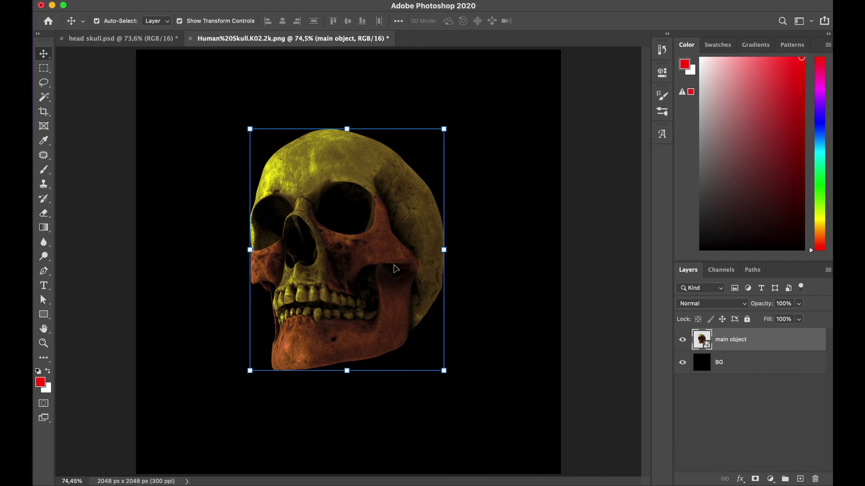
# Step: Duplicate the main object skull and place a horizontally flipped copy beside the original so the two faces mirror each other
pyautogui.moveTo(376, 258); pyautogui.dragTo(304, 272)
pyautogui.press('super+t')
pyautogui.rightClick(428, 251)
pyautogui.click(442, 458)
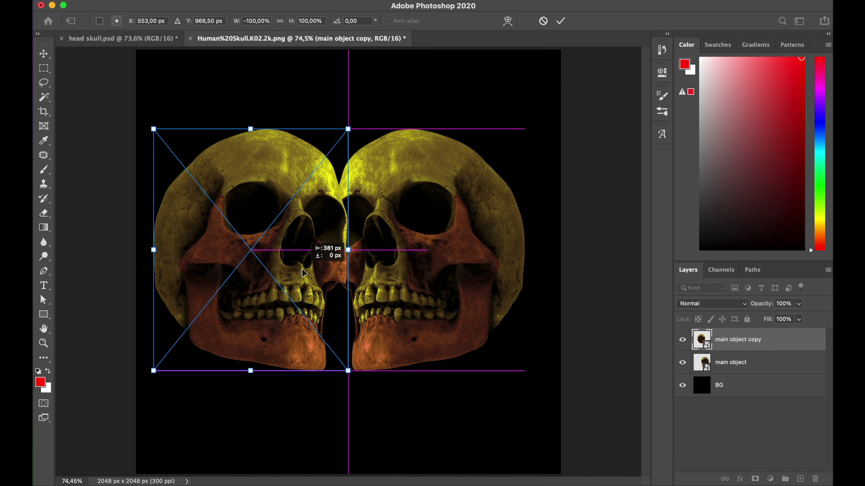
pyautogui.press('Return')
# Step: Select both skulls and shift them together to centre the pair on the canvas
pyautogui.scroll(-4, 398, 257)
pyautogui.keyDown('shift'); pyautogui.click(418, 232); pyautogui.keyUp('shift')
pyautogui.moveTo(420, 232); pyautogui.dragTo(427, 232)
pyautogui.click(528, 239)
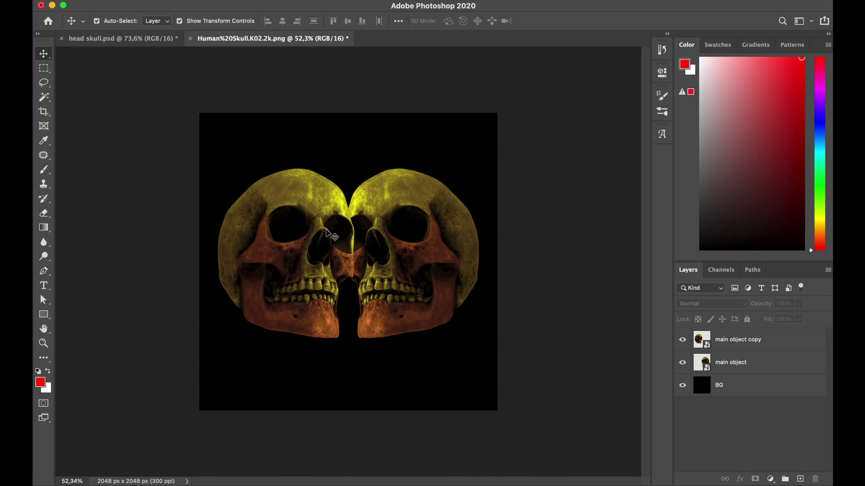
# Step: Nudge the two skulls closer together so they overlap at the inner eye sockets
pyautogui.scroll(8, 332, 232)
pyautogui.scroll(3, 333, 231)
pyautogui.click(294, 242)
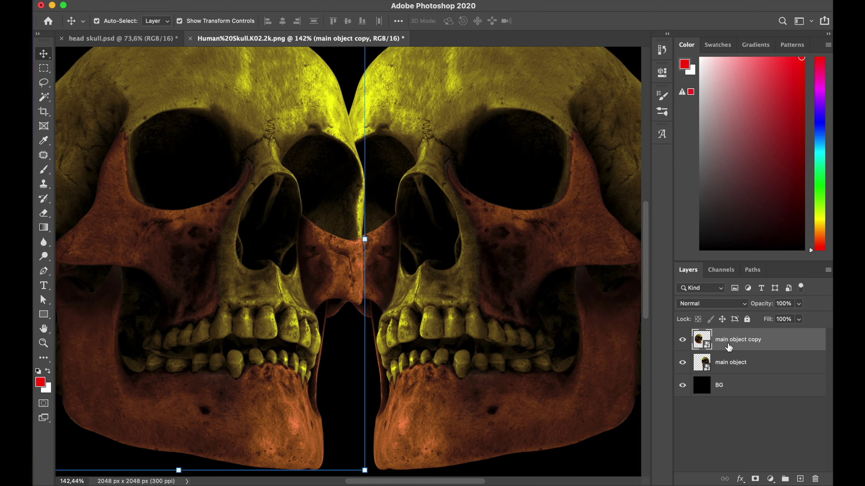
pyautogui.scroll(1, 315, 272)
pyautogui.moveTo(463, 255); pyautogui.dragTo(455, 256)
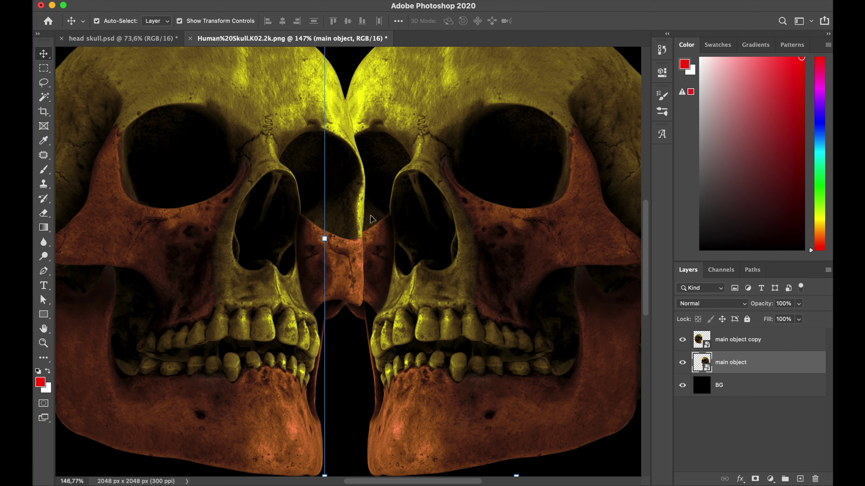
pyautogui.moveTo(284, 212); pyautogui.dragTo(280, 212)
# Step: Add a layer mask to the main object copy and erase its overlapping brow and eye-socket edge
pyautogui.scroll(-4, 374, 259)
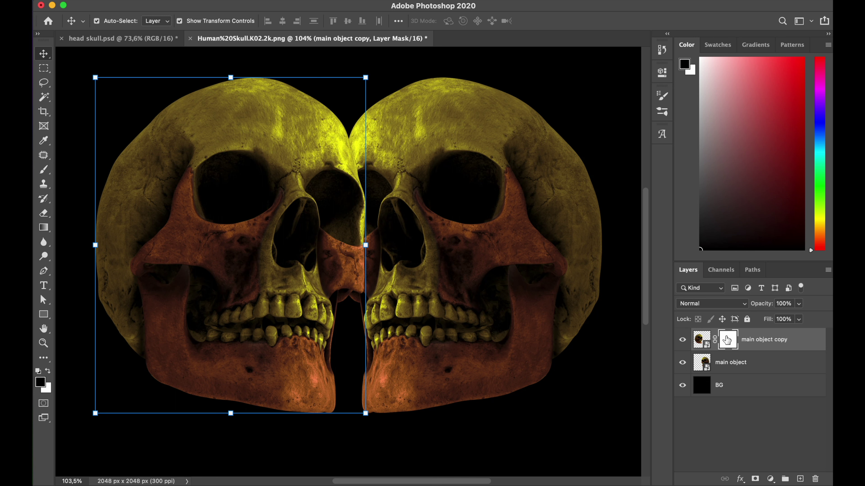
pyautogui.click(728, 340)
pyautogui.press('e')
pyautogui.scroll(3, 350, 245)
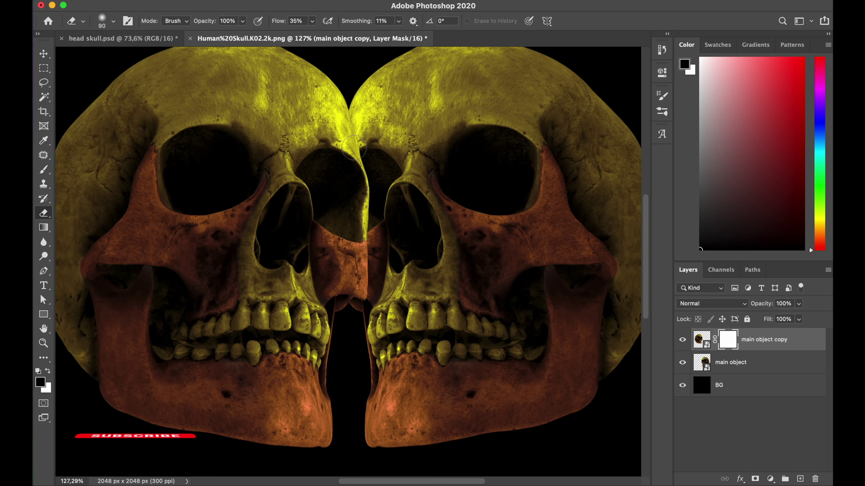
pyautogui.press('x')
pyautogui.moveTo(362, 137)
pyautogui.mouseDown()
pyautogui.moveTo(374, 183)
pyautogui.moveTo(366, 200)
pyautogui.moveTo(360, 156)
pyautogui.mouseUp()
pyautogui.moveTo(369, 206)
pyautogui.mouseDown()
pyautogui.moveTo(363, 222)
pyautogui.moveTo(364, 151)
pyautogui.mouseUp()
# Step: Mask the main object layer and erase the leftover yellow sliver below the joined brows with a 35 px eraser
pyautogui.scroll(5, 364, 118)
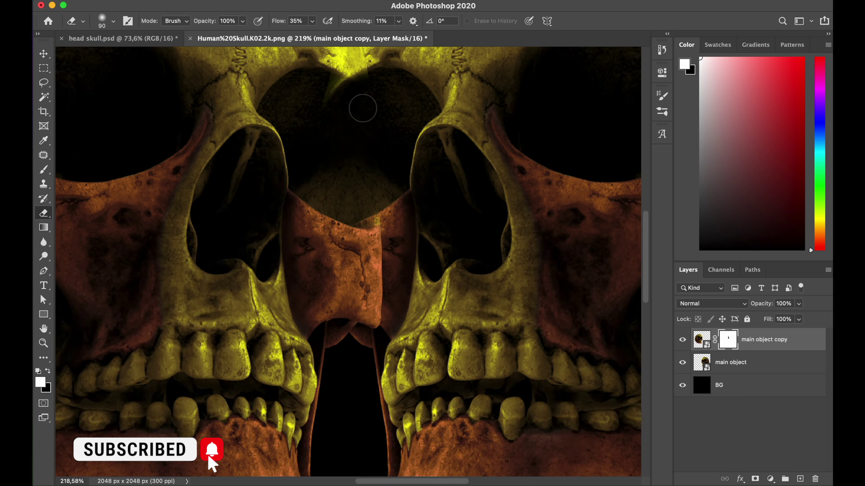
pyautogui.press('[')
pyautogui.press('[')
pyautogui.press('[')
pyautogui.press('[')
pyautogui.press('[')
pyautogui.press('[')
pyautogui.press('[')
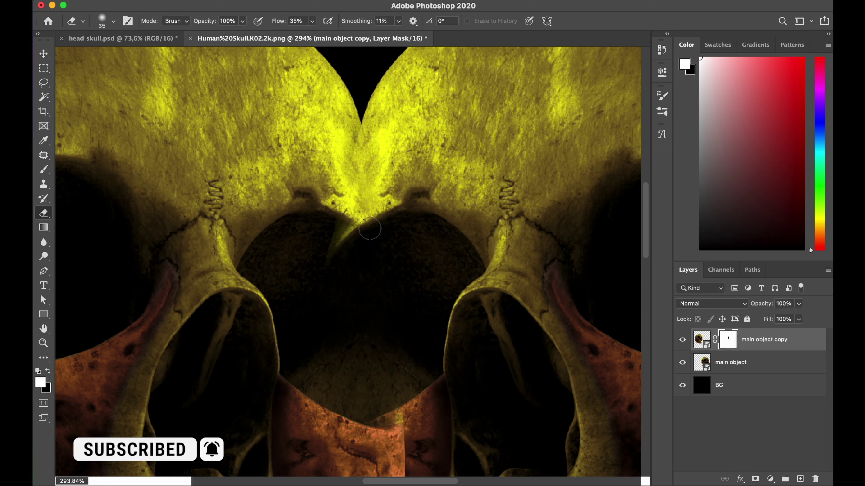
pyautogui.click(754, 363)
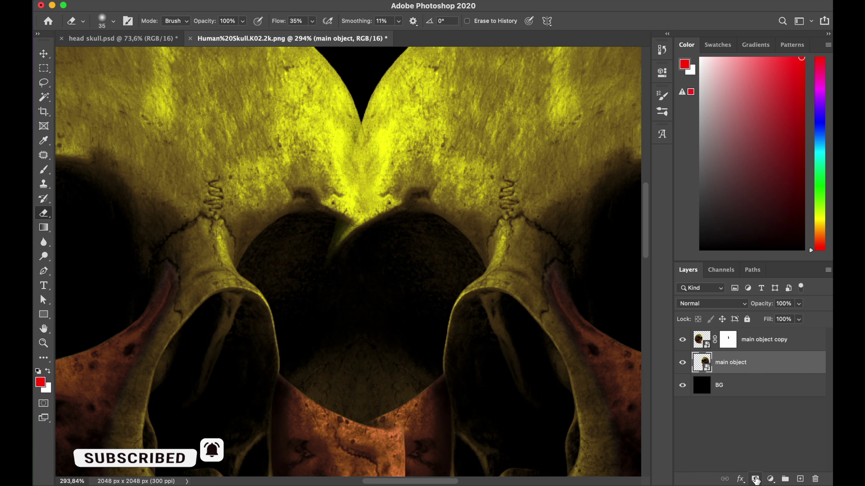
pyautogui.click(754, 478)
pyautogui.moveTo(354, 250); pyautogui.dragTo(327, 235)
# Step: Blend the seam across the red bone between the noses on the main object copy's mask with a 60 px eraser
pyautogui.scroll(-1, 372, 385)
pyautogui.scroll(-3, 371, 386)
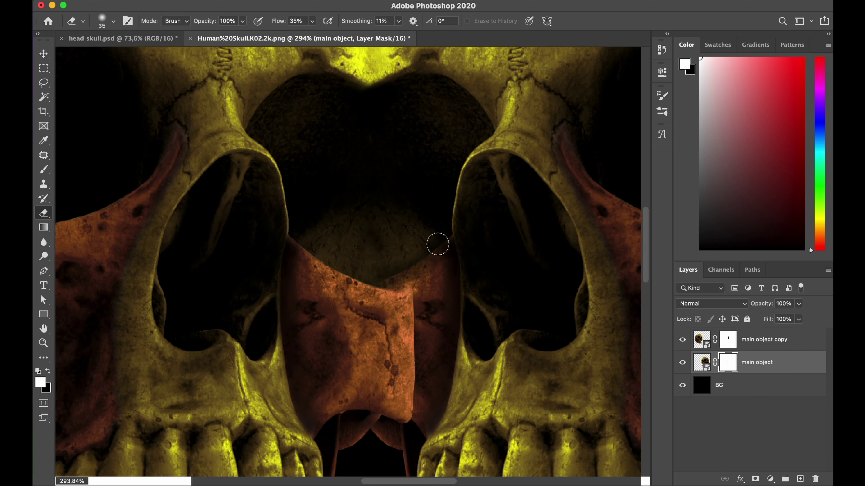
pyautogui.moveTo(395, 283); pyautogui.dragTo(437, 254)
pyautogui.hotkey('alt', ']')
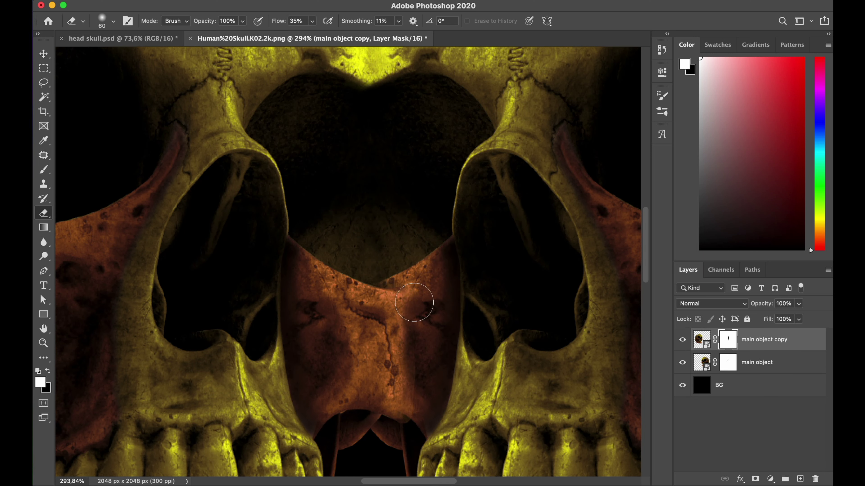
pyautogui.moveTo(414, 302); pyautogui.dragTo(421, 406)
# Step: Convert the two masked skull layers into a single smart object
pyautogui.press('super+0')
pyautogui.click(44, 54)
pyautogui.click(565, 235)
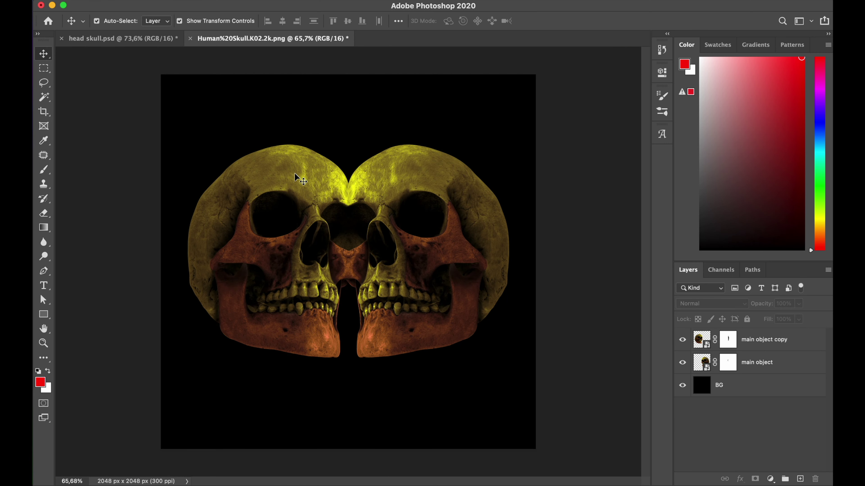
pyautogui.click(756, 362)
pyautogui.keyDown('shift'); pyautogui.click(764, 339); pyautogui.keyUp('shift')
pyautogui.rightClick(772, 340)
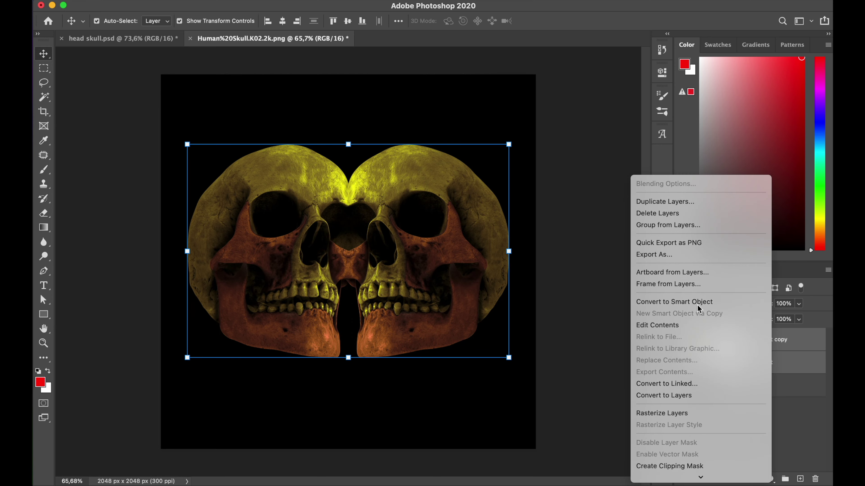
pyautogui.click(681, 303)
# Step: Open the Camera Raw filter for the joined skulls and set its preview to 66,7%
pyautogui.scroll(2, 302, 226)
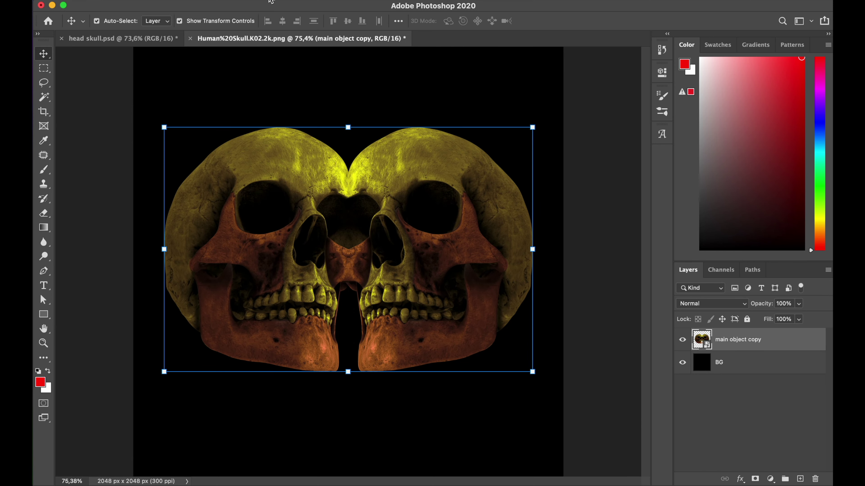
pyautogui.click(271, 1)
pyautogui.click(326, 62)
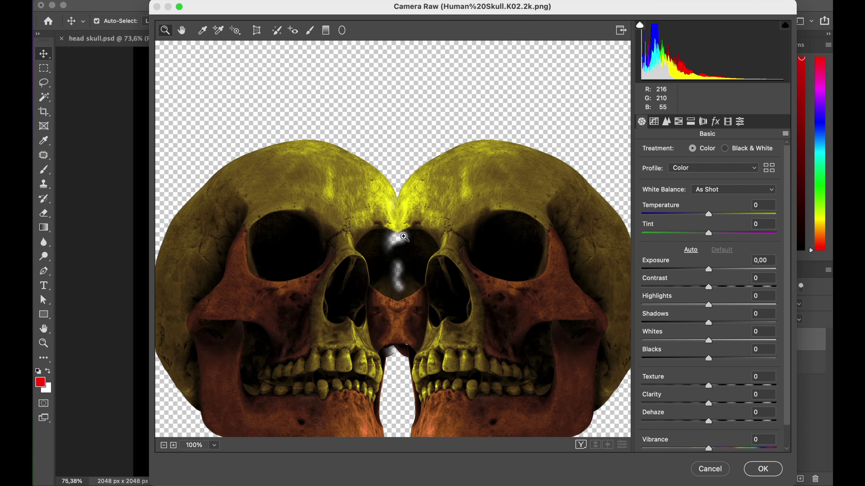
pyautogui.click(404, 236)
pyautogui.click(163, 446)
pyautogui.click(164, 445)
pyautogui.click(164, 446)
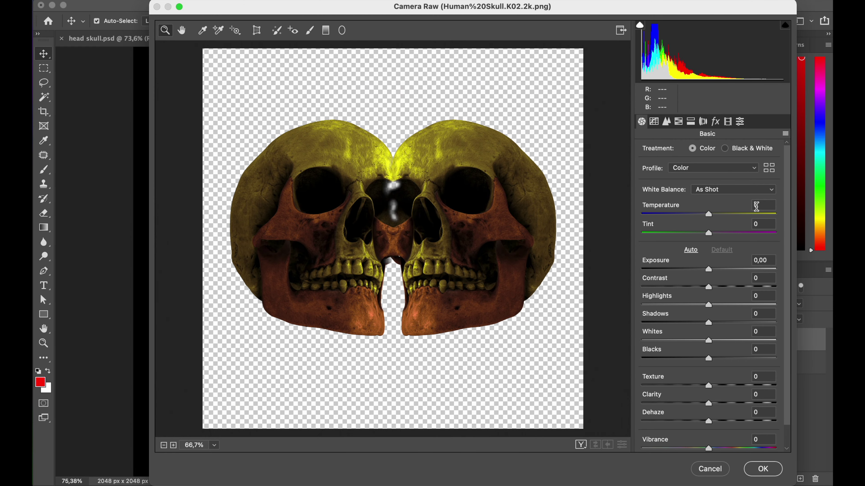
# Step: Set temperature -3, tint +22, exposure -0,40, contrast +14, highlights -18, shadows +19 and whites -21
pyautogui.write('-')
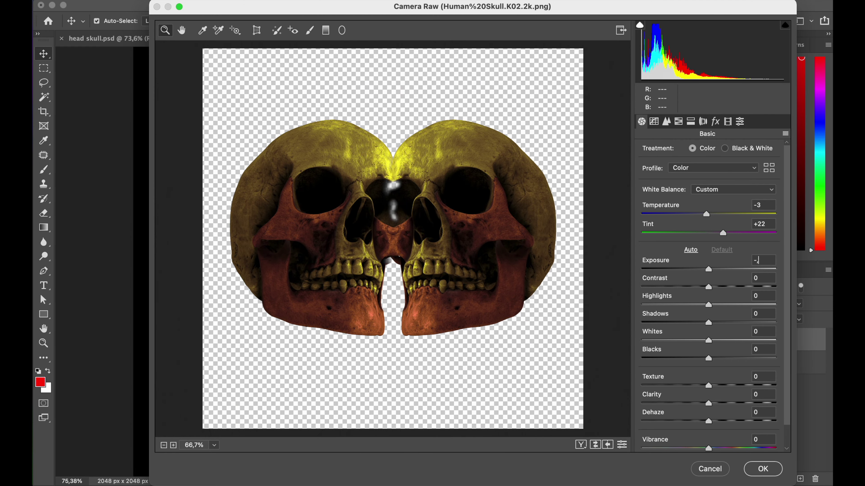
pyautogui.write('0,4')
pyautogui.press('Tab')
pyautogui.write('-18')
pyautogui.press('Tab')
pyautogui.write('1')
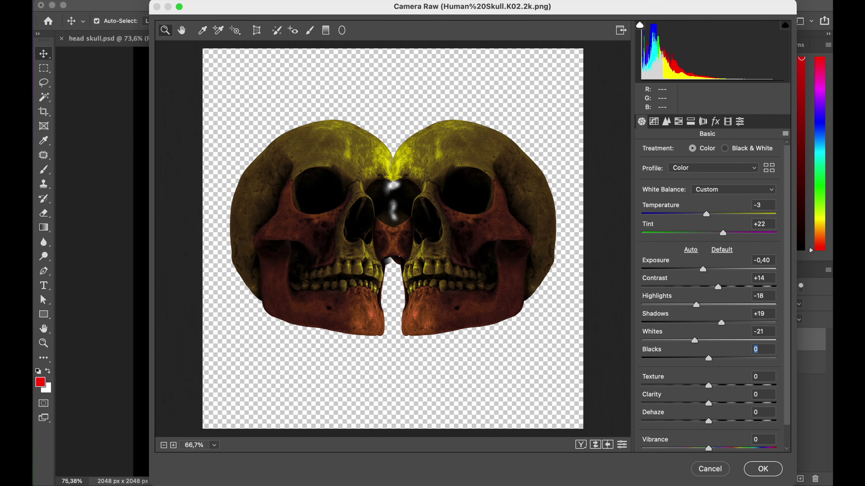
# Step: Set temperature -17, tint +25, exposure +0,20, contrast -14, highlights -6, shadows -5, whites +8, clarity +18 and dehaze -18, and apply the Camera Raw filter
pyautogui.scroll(-2, 789, 272)
pyautogui.moveTo(703, 245); pyautogui.dragTo(704, 281)
pyautogui.doubleClick(708, 299)
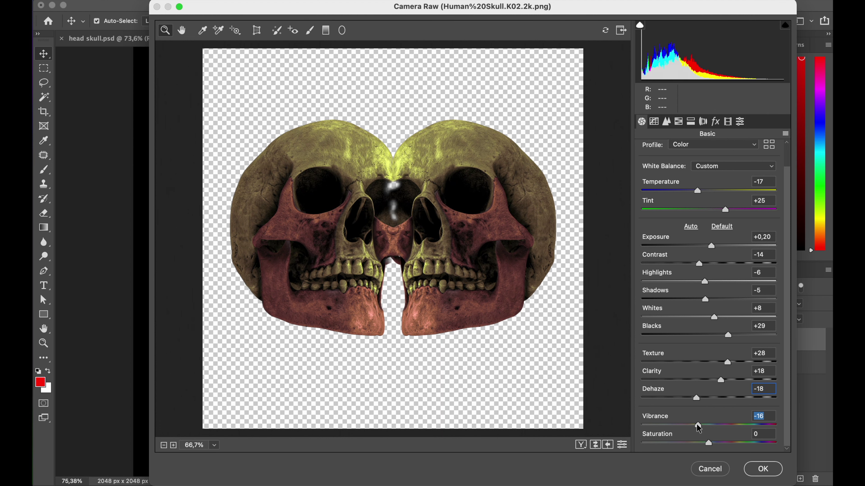
pyautogui.press('Return')
# Step: Compare the skulls with the Camera Raw filter off and on, and retune it to temperature -16, tint +23, exposure +0,45 and contrast -21
pyautogui.click(704, 361)
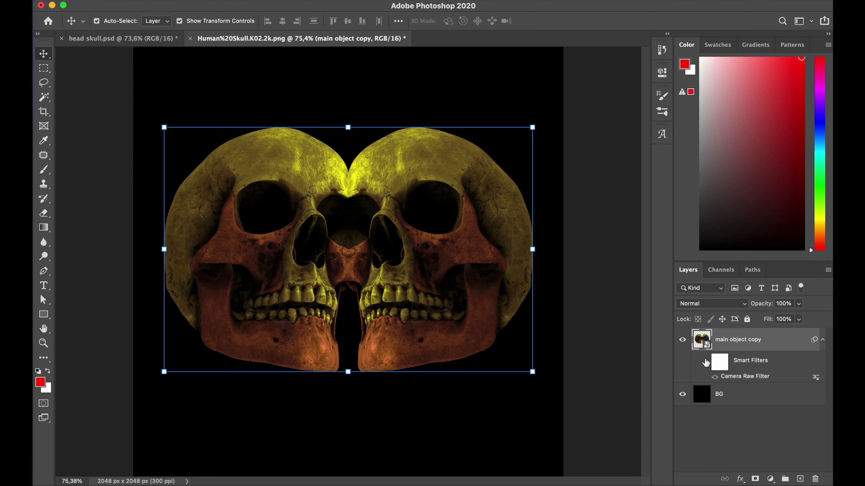
pyautogui.click(703, 361)
pyautogui.doubleClick(743, 376)
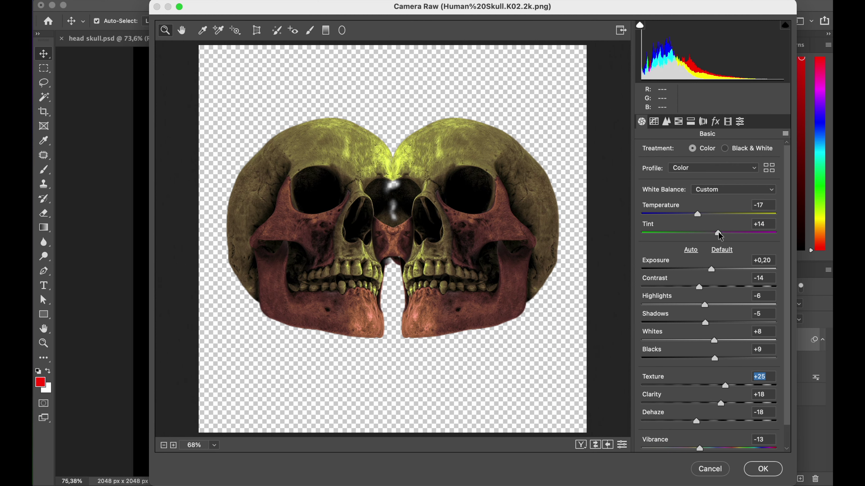
pyautogui.click(694, 288)
pyautogui.moveTo(711, 270); pyautogui.dragTo(715, 272)
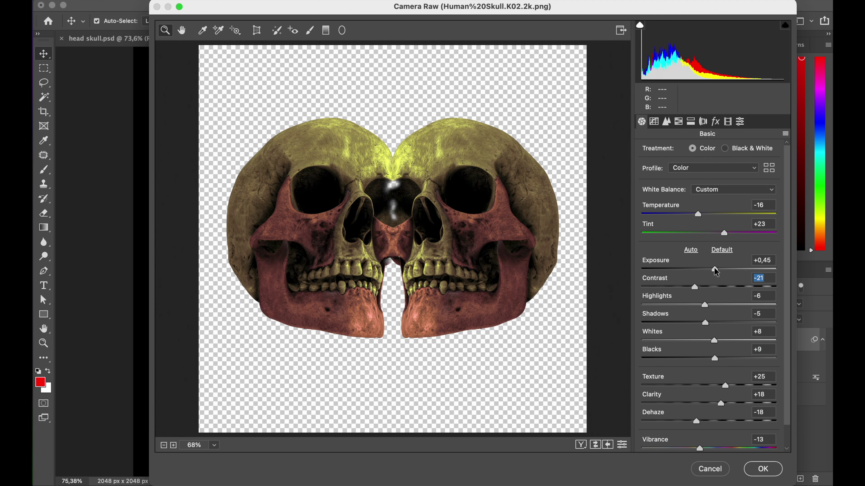
pyautogui.press('Return')
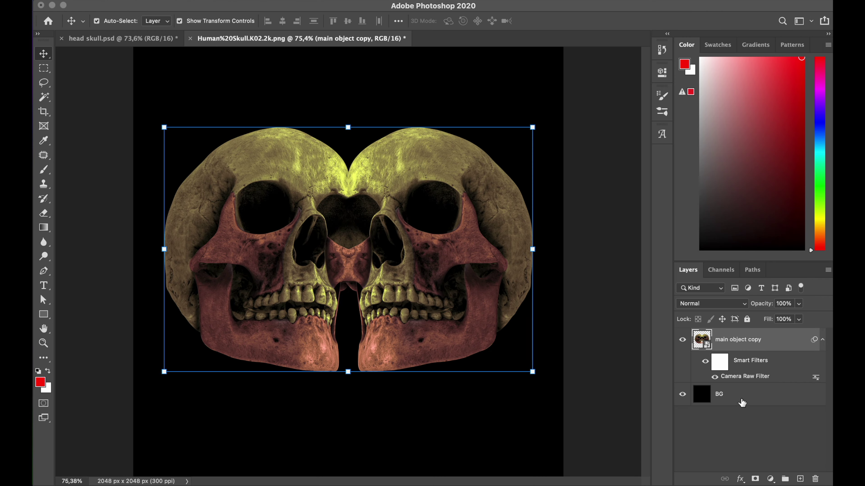
# Step: With BG hidden, add a layer below the skulls and paint black at 93% flow over the transparent gaps in the central eye socket
pyautogui.click(683, 395)
pyautogui.keyDown('super'); pyautogui.click(800, 479); pyautogui.keyUp('super')
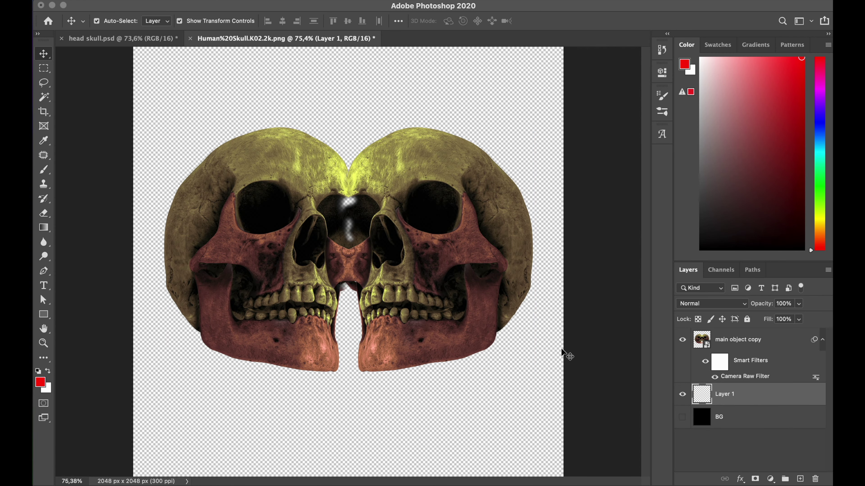
pyautogui.scroll(5, 568, 355)
pyautogui.click(38, 371)
pyautogui.scroll(4, 324, 128)
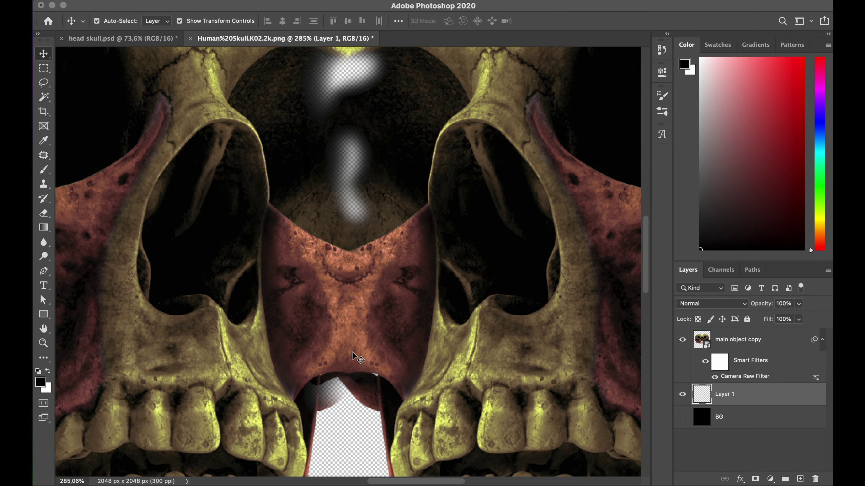
pyautogui.scroll(5, 354, 198)
pyautogui.press('b')
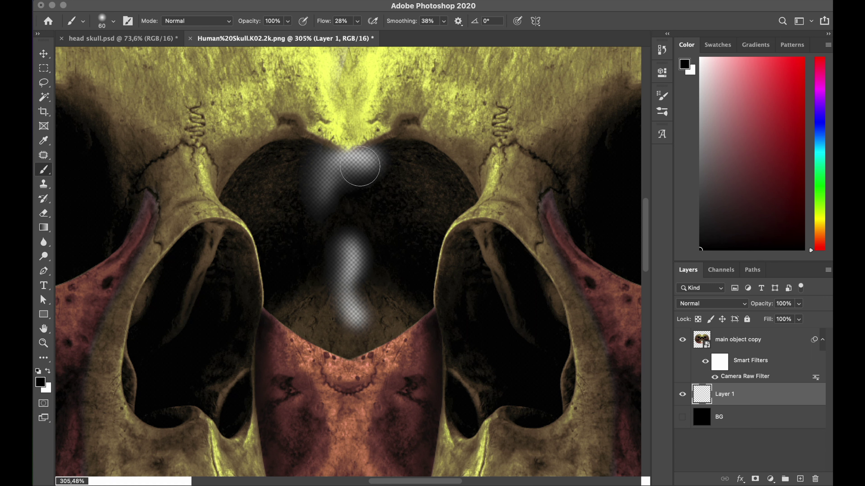
pyautogui.hotkey('shift', '9')
pyautogui.hotkey('shift', '3')
pyautogui.moveTo(360, 166)
pyautogui.mouseDown()
pyautogui.moveTo(332, 246)
pyautogui.moveTo(348, 224)
pyautogui.mouseUp()
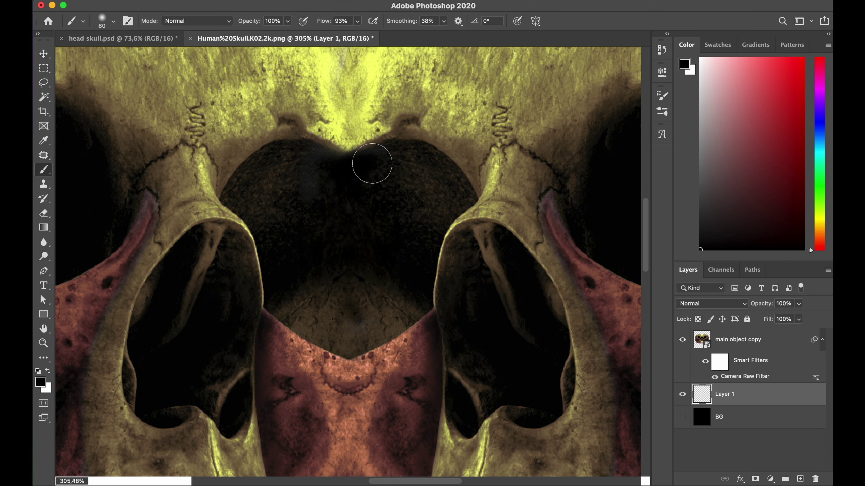
# Step: Cover the transparent gap beneath the central red bone in black with a 30 px brush, and show the BG layer again
pyautogui.scroll(-10, 372, 164)
pyautogui.press('[')
pyautogui.press('[')
pyautogui.press('[')
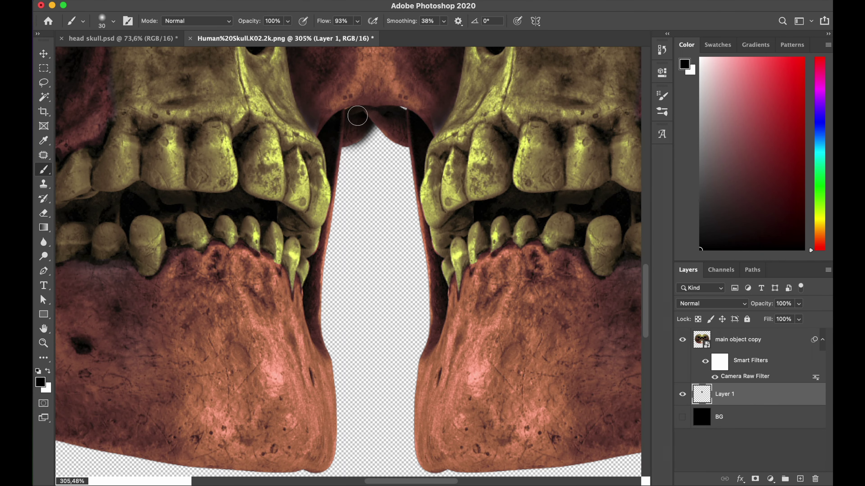
pyautogui.scroll(-10, 377, 126)
pyautogui.click(682, 416)
# Step: Add a white-filled layer directly above BG and hide it
pyautogui.scroll(-5, 348, 262)
pyautogui.keyDown('super'); pyautogui.click(800, 479); pyautogui.keyUp('super')
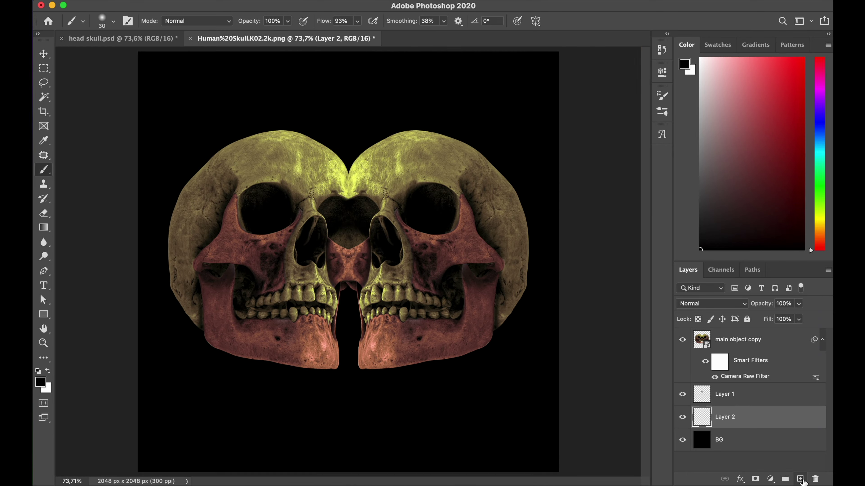
pyautogui.press('super+BackSpace')
pyautogui.press('v')
pyautogui.click(682, 416)
pyautogui.click(560, 357)
pyautogui.scroll(-5, 406, 263)
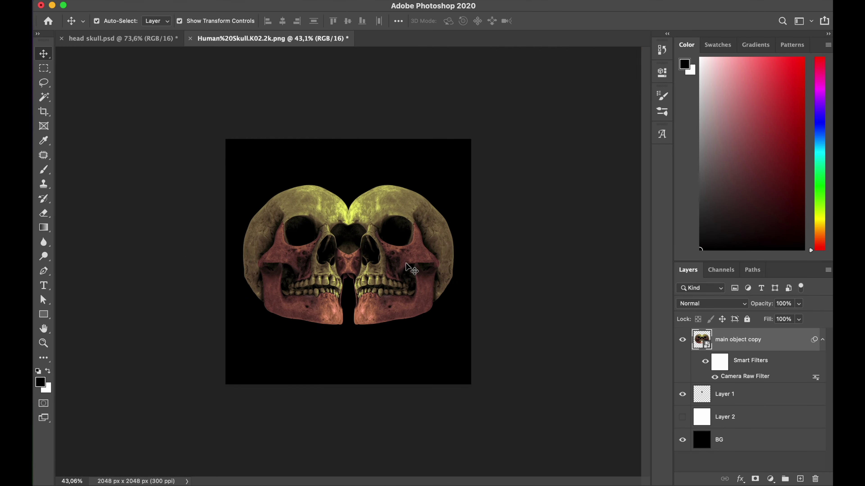
# Step: Apply an Add Noise filter with uniform distribution and Monochromatic on to the double skull, keeping the amount low
pyautogui.click(405, 263)
pyautogui.scroll(10, 406, 263)
pyautogui.click(289, 1)
pyautogui.moveTo(322, 150)
pyautogui.click(475, 150)
pyautogui.moveTo(361, 248); pyautogui.dragTo(356, 248)
pyautogui.click(375, 212)
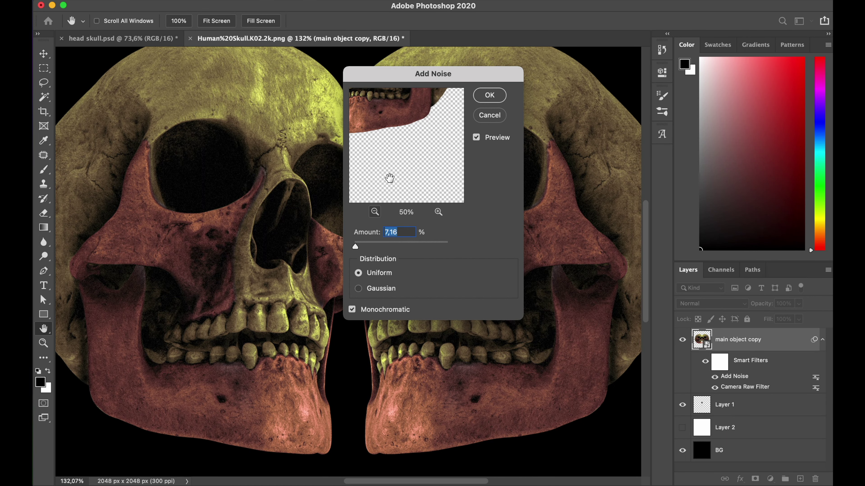
pyautogui.moveTo(388, 180); pyautogui.dragTo(419, 197)
pyautogui.click(438, 213)
pyautogui.doubleClick(438, 213)
pyautogui.moveTo(354, 246); pyautogui.dragTo(355, 246)
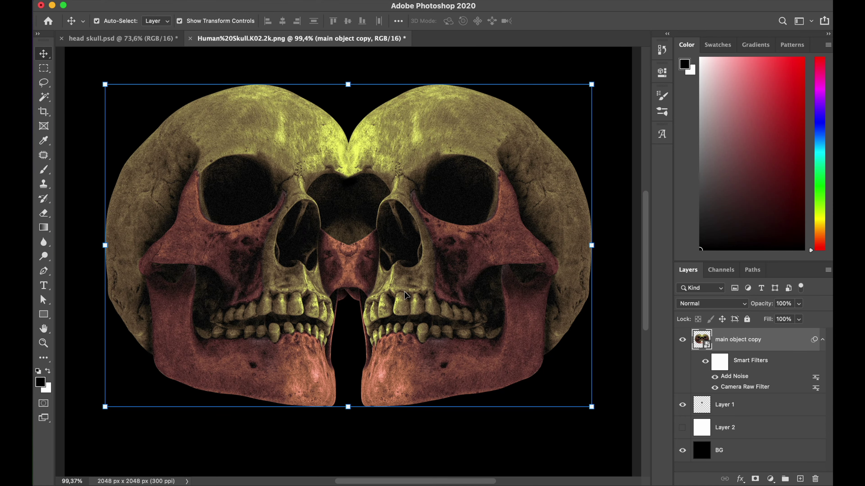
# Step: Scale the double skull down slightly on the black canvas and deselect it
pyautogui.scroll(5, 408, 227)
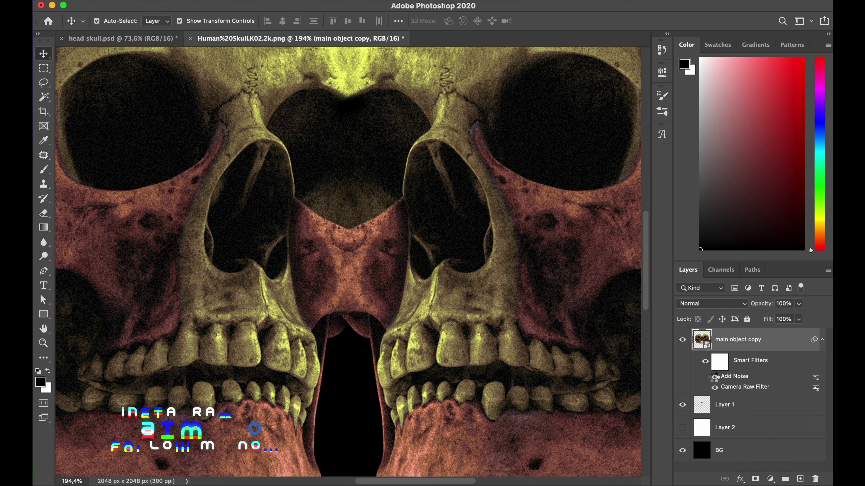
pyautogui.scroll(-5, 497, 288)
pyautogui.moveTo(470, 172); pyautogui.dragTo(462, 179)
pyautogui.click(558, 195)
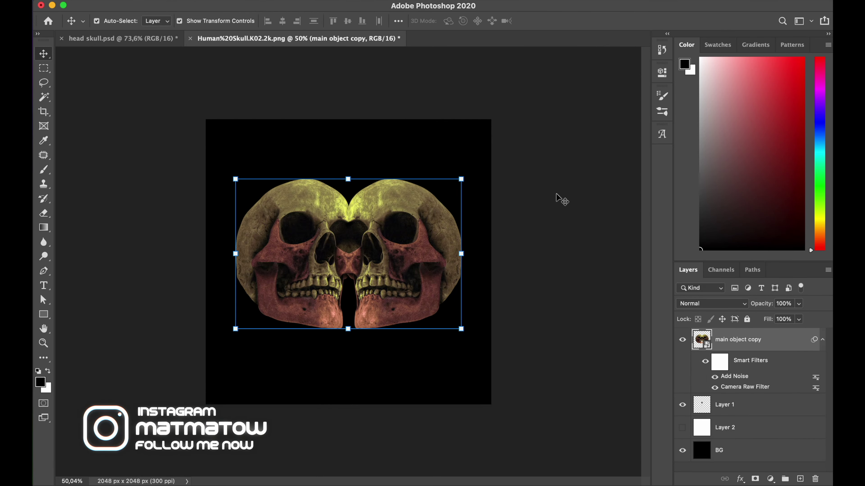
pyautogui.click(557, 195)
pyautogui.scroll(1, 365, 234)
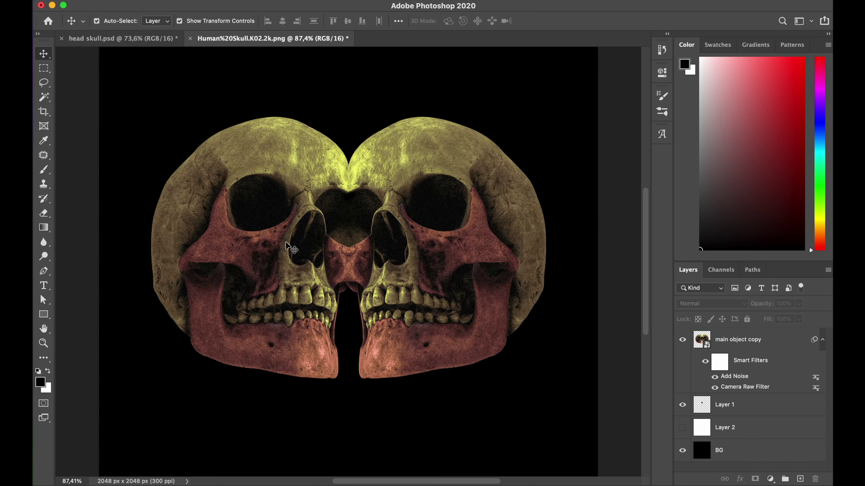
# Step: Add the text TWENTYTWINS over the skulls, coloured white and set in the Bauhosie font
pyautogui.scroll(5, 291, 248)
pyautogui.press('t')
pyautogui.click(326, 201)
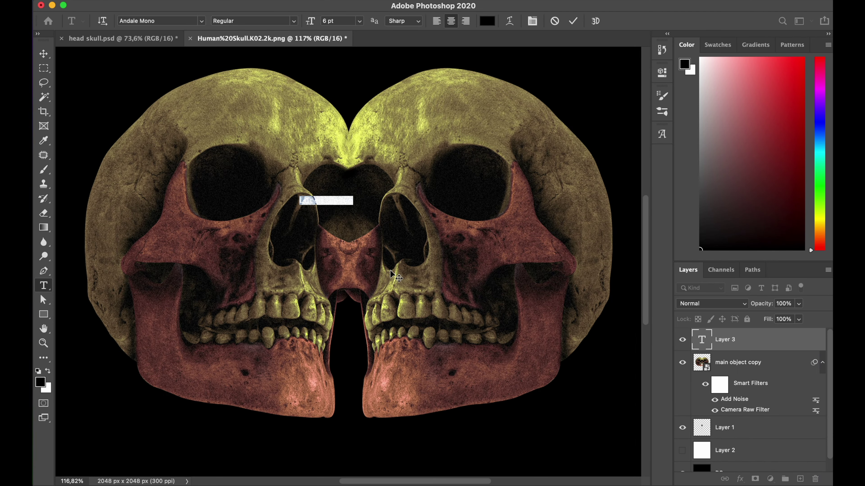
pyautogui.press('super+a')
pyautogui.click(487, 22)
pyautogui.moveTo(530, 255); pyautogui.dragTo(478, 179)
pyautogui.click(732, 174)
pyautogui.click(202, 21)
pyautogui.click(206, 64)
# Step: Enlarge the TWENTYTWINS text and centre it so that it stretches across both outer eye sockets
pyautogui.click(43, 54)
pyautogui.moveTo(366, 196); pyautogui.dragTo(475, 178)
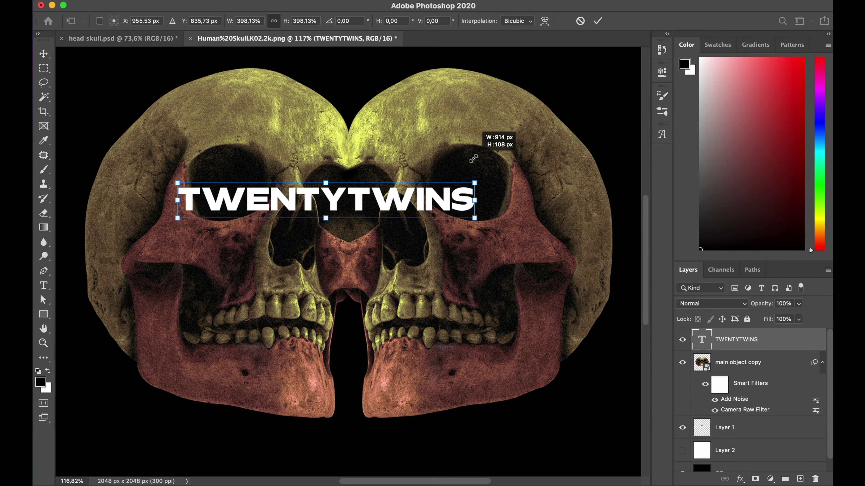
pyautogui.moveTo(426, 198); pyautogui.dragTo(442, 191)
pyautogui.scroll(-3, 467, 185)
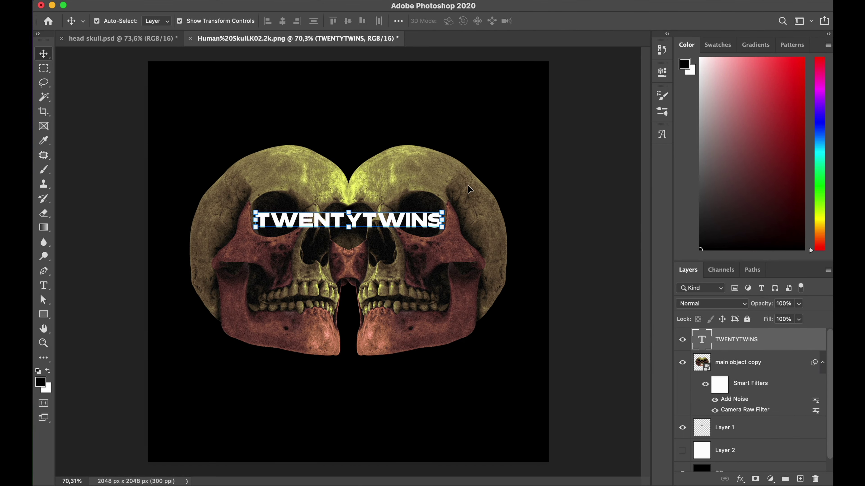
# Step: Add a white letter T below the jaws, scale it up to 43,54 pt and set it in the Black House font
pyautogui.press('t')
pyautogui.scroll(1, 332, 429)
pyautogui.click(336, 405)
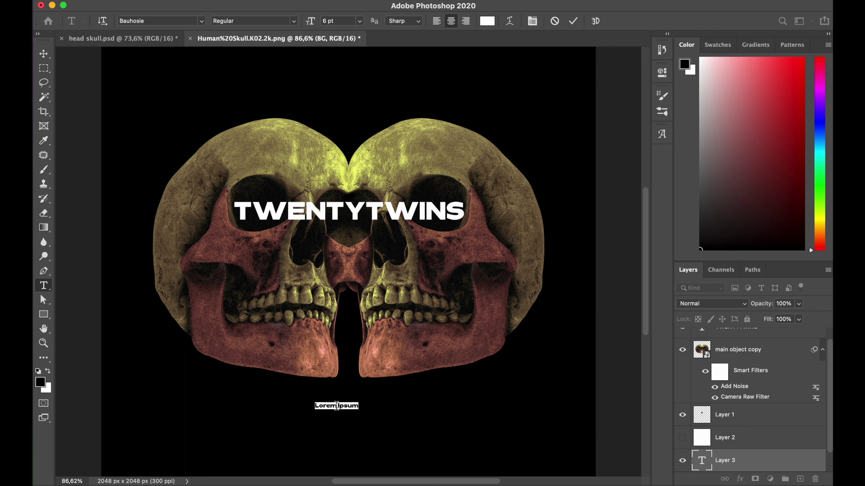
pyautogui.click(45, 57)
pyautogui.moveTo(339, 403); pyautogui.dragTo(357, 422)
pyautogui.press('Return')
pyautogui.doubleClick(349, 413)
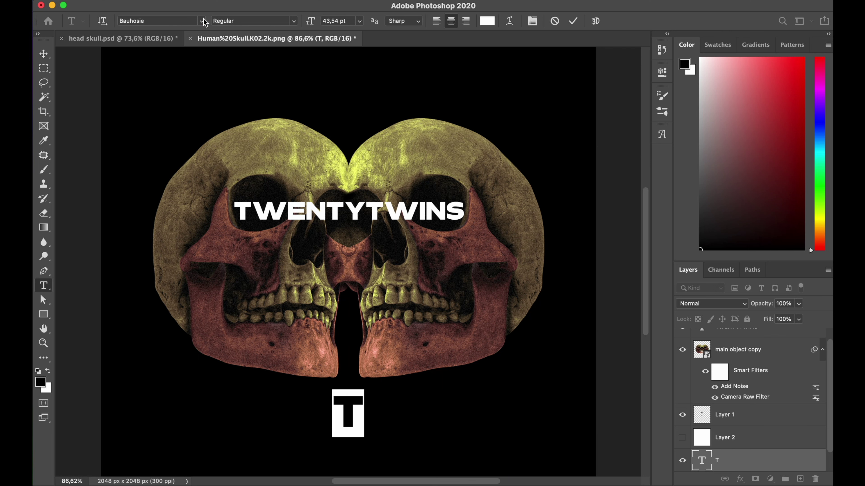
pyautogui.click(203, 21)
pyautogui.click(246, 457)
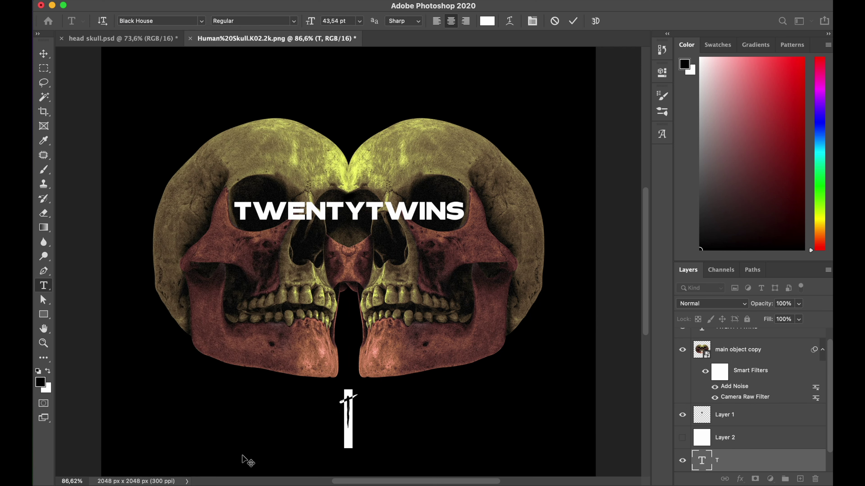
# Step: Duplicate and rotate the letter T to build a hash-shaped mark, and merge the letters into one layer
pyautogui.click(44, 53)
pyautogui.scroll(3, 326, 336)
pyautogui.scroll(3, 326, 336)
pyautogui.moveTo(345, 341); pyautogui.dragTo(367, 348)
pyautogui.moveTo(400, 307); pyautogui.dragTo(304, 428)
pyautogui.scroll(3, 351, 392)
pyautogui.moveTo(351, 393); pyautogui.dragTo(345, 355)
pyautogui.keyDown('shift'); pyautogui.click(743, 464); pyautogui.keyUp('shift')
pyautogui.press('super+e')
# Step: Rotate the merged hash mark about 21,4°, scale it down and nudge it up to just beneath the jaws
pyautogui.moveTo(409, 290); pyautogui.dragTo(442, 313)
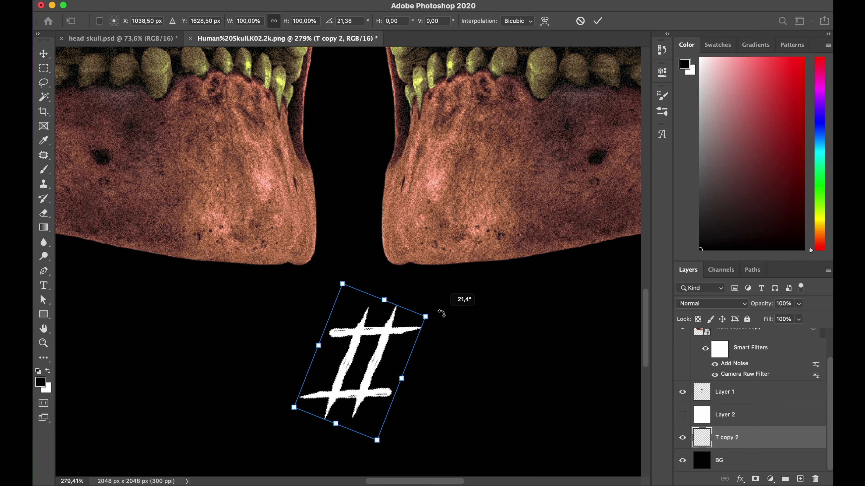
pyautogui.press('Return')
pyautogui.moveTo(388, 334); pyautogui.dragTo(363, 316)
pyautogui.press('super+0')
pyautogui.moveTo(362, 363); pyautogui.dragTo(360, 367)
pyautogui.press('Return')
pyautogui.hotkey('shift', 'Up')
pyautogui.hotkey('shift', 'Up')
pyautogui.hotkey('shift', 'Up')
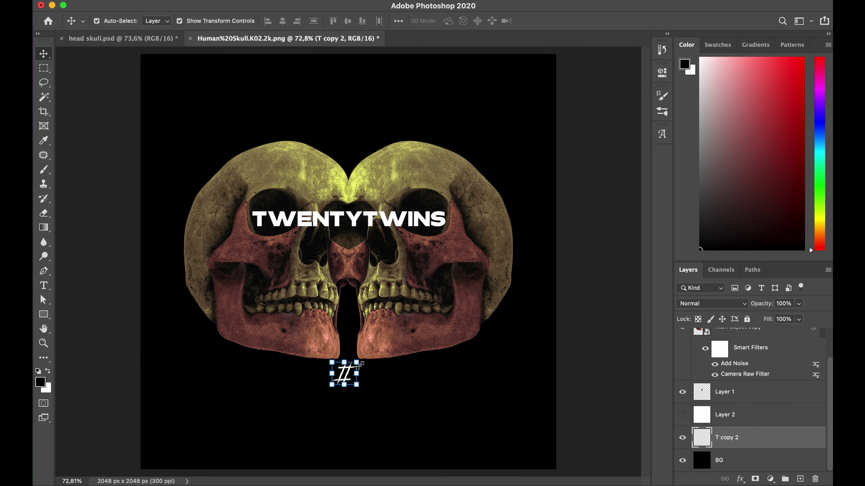
pyautogui.click(568, 245)
pyautogui.scroll(-5, 522, 239)
# Step: Convert the TWENTYTWINS text for smart filtering and add 23,62% Gaussian monochromatic noise to it
pyautogui.scroll(8, 522, 239)
pyautogui.click(328, 194)
pyautogui.scroll(8, 296, 118)
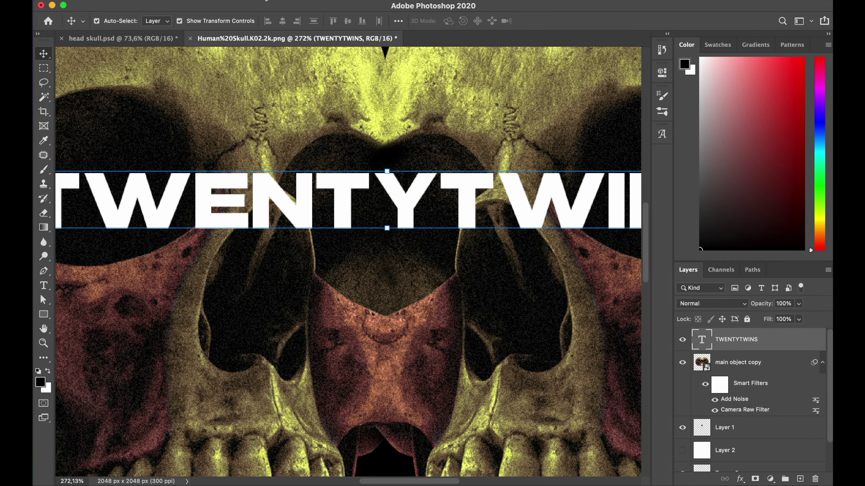
pyautogui.click(266, 2)
pyautogui.click(470, 140)
pyautogui.click(457, 195)
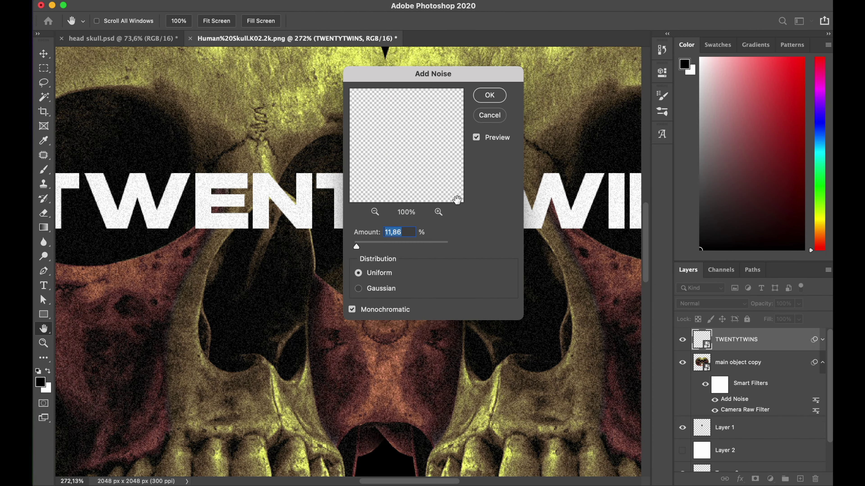
pyautogui.moveTo(357, 247); pyautogui.dragTo(359, 245)
pyautogui.click(375, 288)
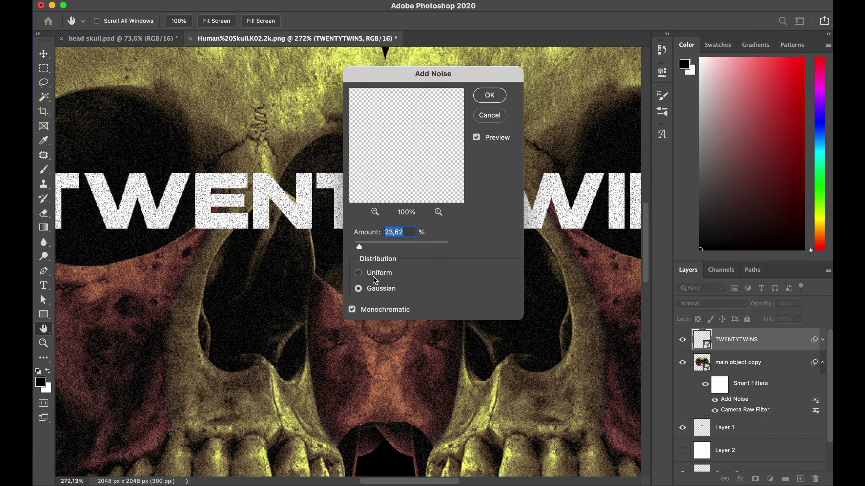
pyautogui.click(483, 93)
# Step: Let the skull highlights show through the text by splitting and lowering the Underlying Layer white point in Blend If Gray
pyautogui.doubleClick(814, 341)
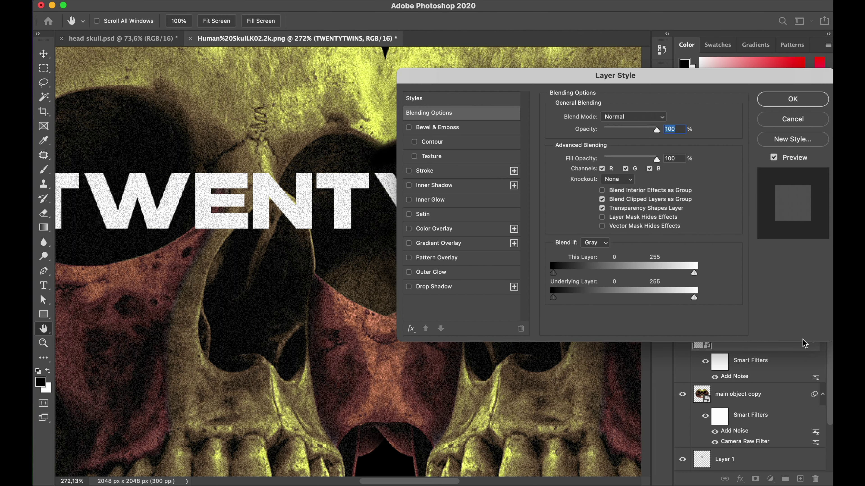
pyautogui.moveTo(681, 298); pyautogui.dragTo(553, 273)
pyautogui.moveTo(582, 298); pyautogui.dragTo(568, 299)
pyautogui.press('Return')
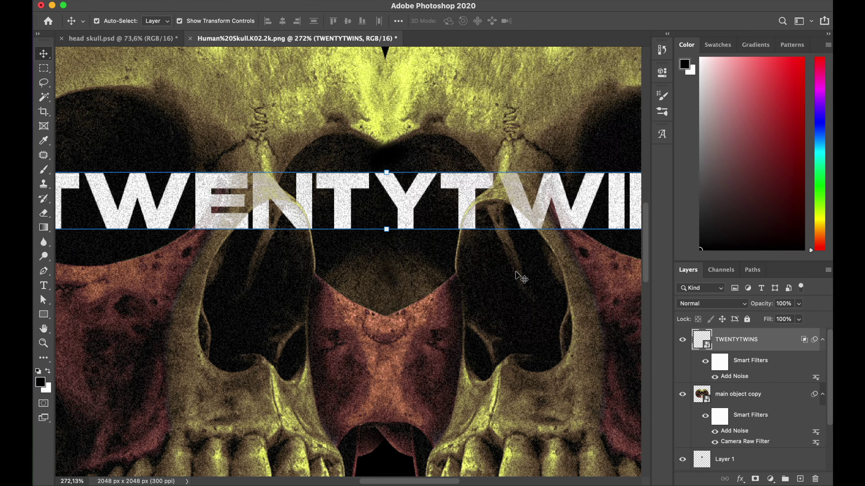
# Step: Reposition the TWENTYTWINS text over the skulls and scale it down slightly
pyautogui.scroll(-8, 294, 274)
pyautogui.scroll(6, 293, 274)
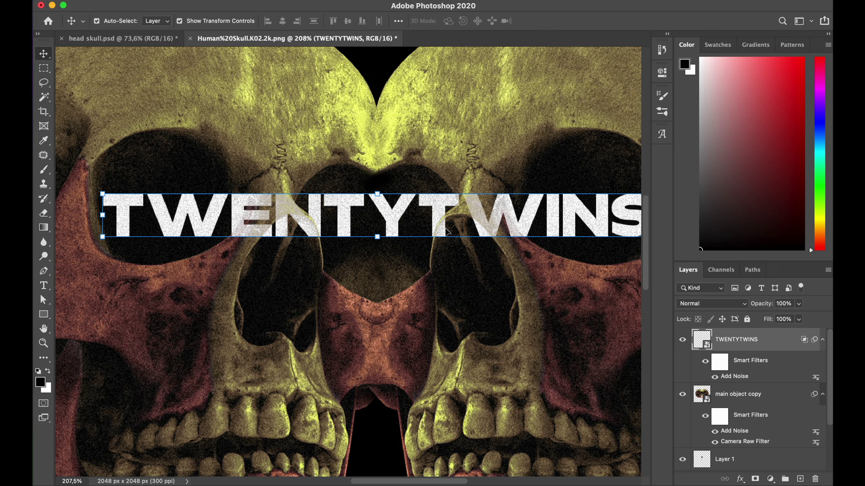
pyautogui.moveTo(319, 230); pyautogui.dragTo(340, 231)
pyautogui.scroll(-4, 350, 261)
pyautogui.moveTo(530, 250); pyautogui.dragTo(514, 249)
pyautogui.press('Return')
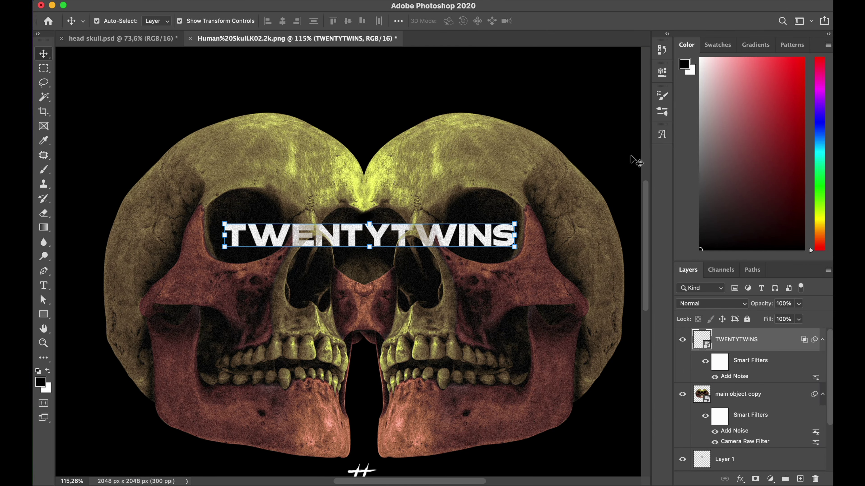
# Step: Lower the TWENTYTWINS layer's fill to 43% and rasterize the layer for use with the Eraser at 35% flow
pyautogui.press('super+0')
pyautogui.scroll(5, 601, 172)
pyautogui.scroll(5, 351, 252)
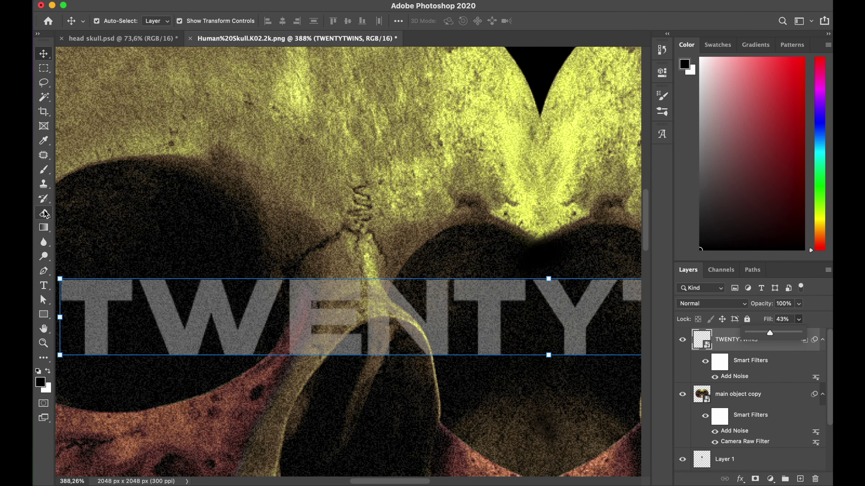
pyautogui.click(44, 213)
pyautogui.click(102, 25)
pyautogui.click(402, 369)
pyautogui.press('Return')
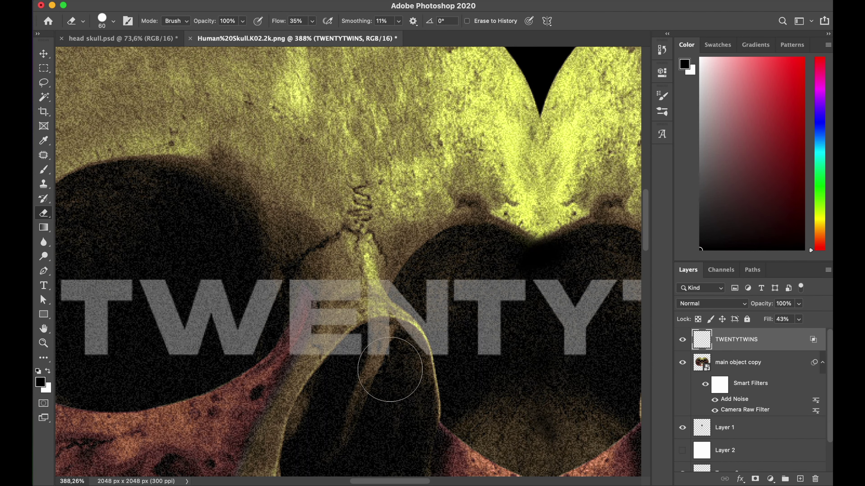
# Step: With a 20 px eraser, remove the part of the first N that overlaps the yellow nasal bone
pyautogui.scroll(2, 388, 367)
pyautogui.press('[')
pyautogui.press('[')
pyautogui.press('[')
pyautogui.press('[')
pyautogui.scroll(2, 394, 341)
pyautogui.moveTo(408, 300)
pyautogui.mouseDown()
pyautogui.moveTo(399, 305)
pyautogui.moveTo(399, 332)
pyautogui.mouseUp()
pyautogui.scroll(-2, 398, 358)
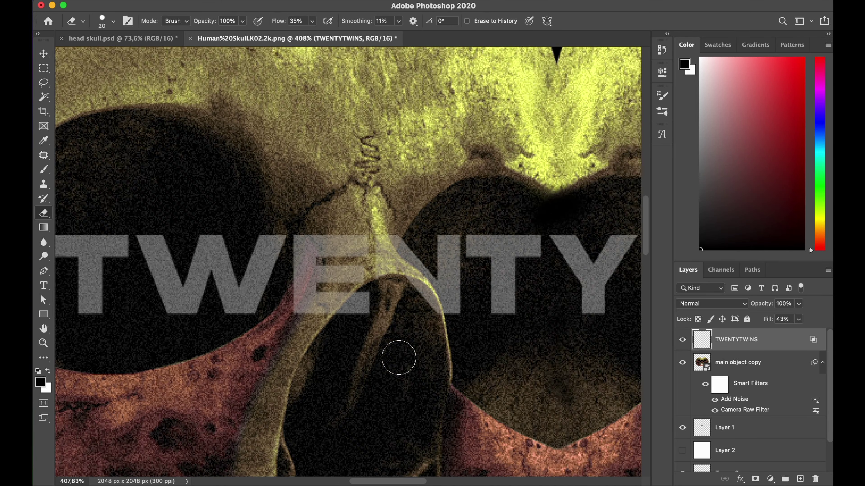
pyautogui.hscroll(-3, 399, 358)
pyautogui.scroll(2, 380, 248)
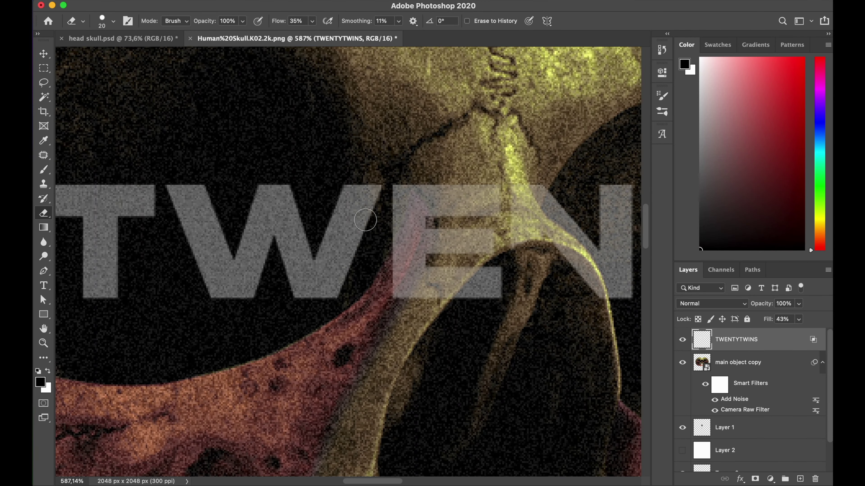
# Step: With a 9 px eraser, trim the letters where they overlap the bone edges between the eye sockets
pyautogui.scroll(-2, 378, 229)
pyautogui.hscroll(5, 443, 301)
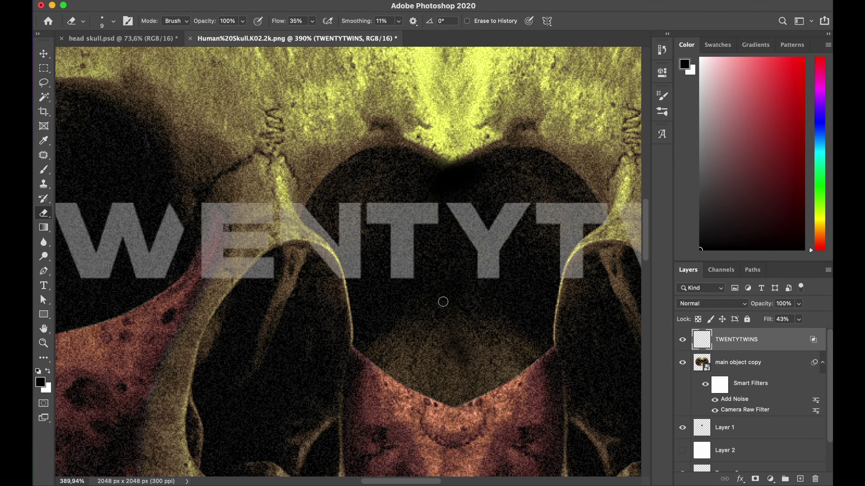
pyautogui.hscroll(3, 366, 275)
pyautogui.scroll(2, 515, 255)
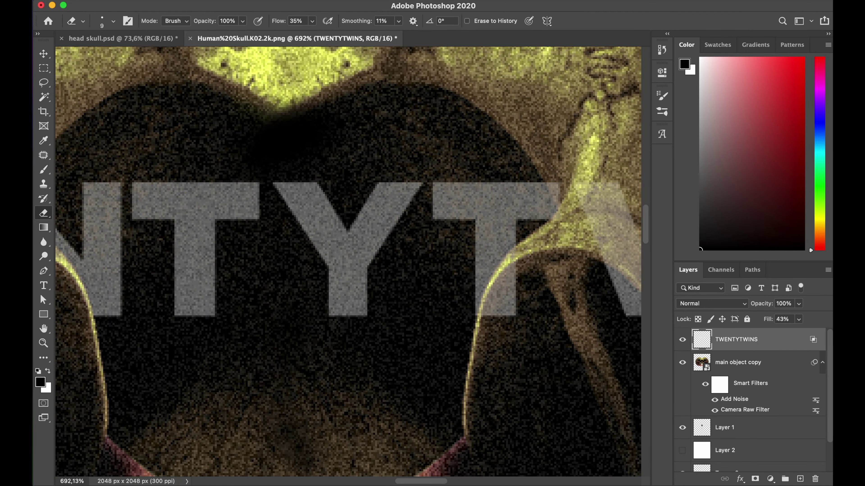
pyautogui.scroll(-2, 488, 323)
pyautogui.hscroll(6, 489, 322)
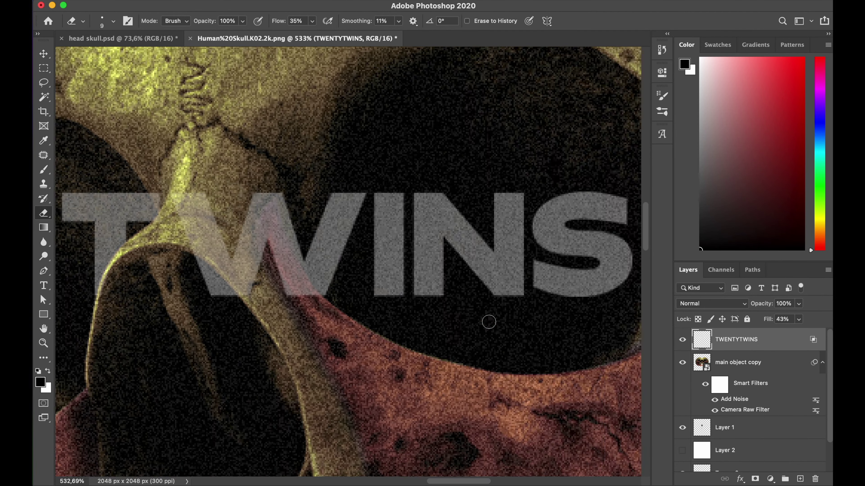
pyautogui.hscroll(-6, 489, 322)
pyautogui.scroll(1, 489, 322)
pyautogui.hscroll(2, 489, 322)
pyautogui.scroll(-6, 513, 262)
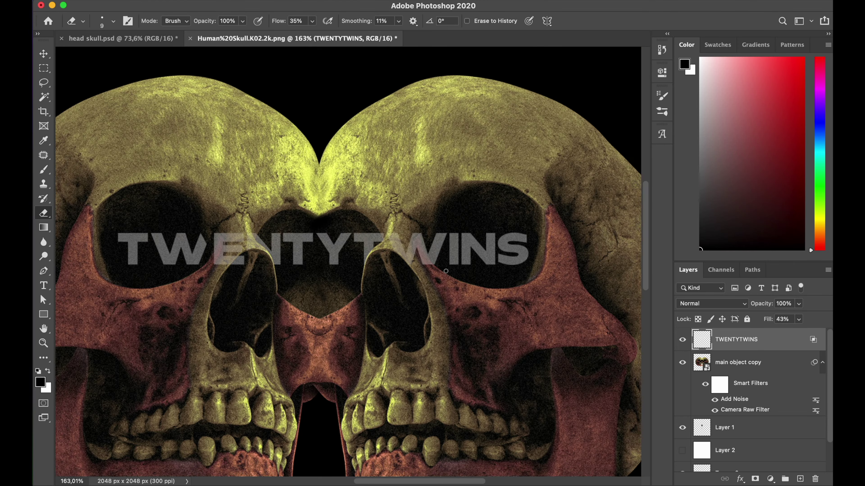
# Step: Raise the TWENTYTWINS layer's fill back to the maximum
pyautogui.click(798, 319)
pyautogui.moveTo(796, 333); pyautogui.dragTo(827, 332)
pyautogui.scroll(-2, 415, 264)
# Step: Scale the hash mark to 82,59%, place it in the gap between the two jaws and deselect it
pyautogui.click(344, 373)
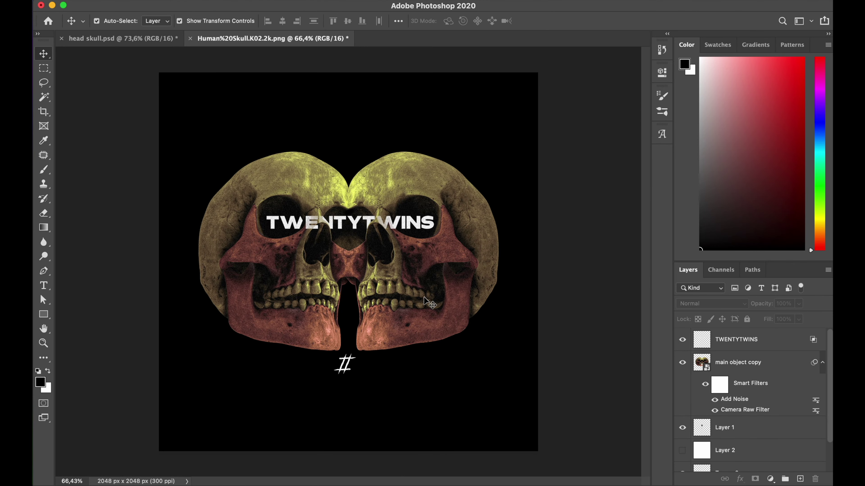
pyautogui.scroll(2, 344, 373)
pyautogui.hotkey('ctrl', 't')
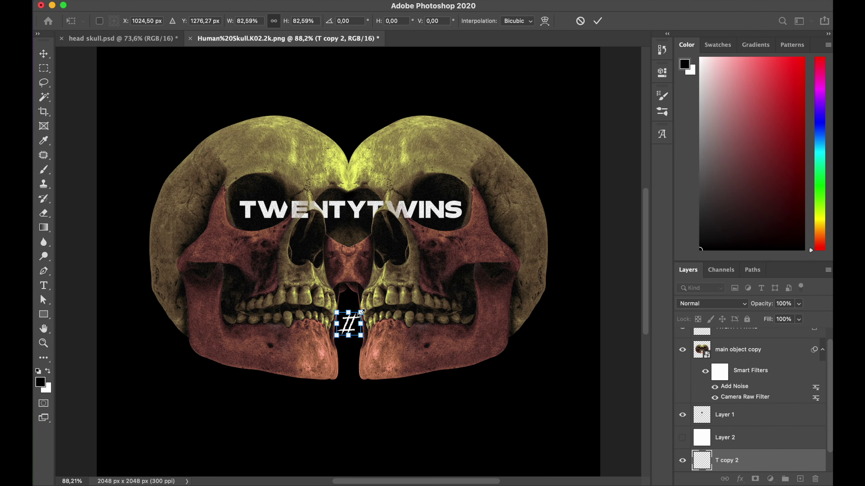
pyautogui.press('Return')
pyautogui.scroll(-5, 408, 330)
pyautogui.click(446, 346)
pyautogui.click(518, 361)
# Step: Examine the finished artwork in full-screen mode
pyautogui.scroll(4, 366, 255)
pyautogui.scroll(-1, 361, 252)
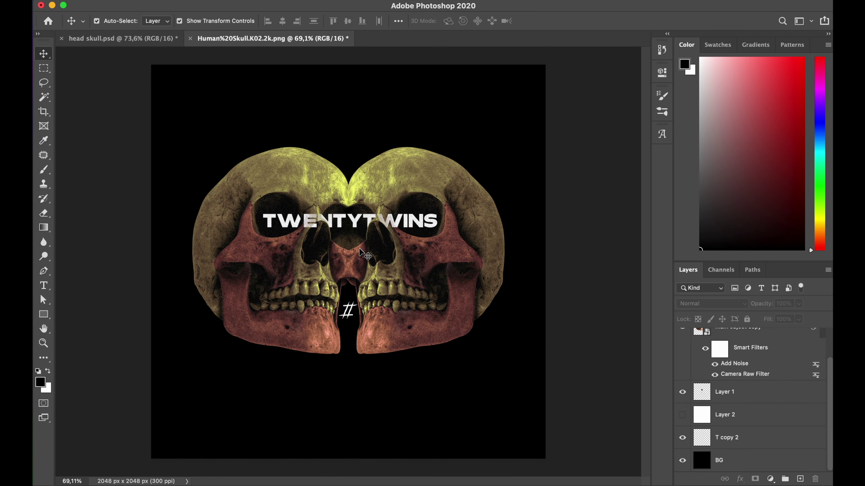
pyautogui.press('f')
pyautogui.press('f')
pyautogui.scroll(3, 450, 225)
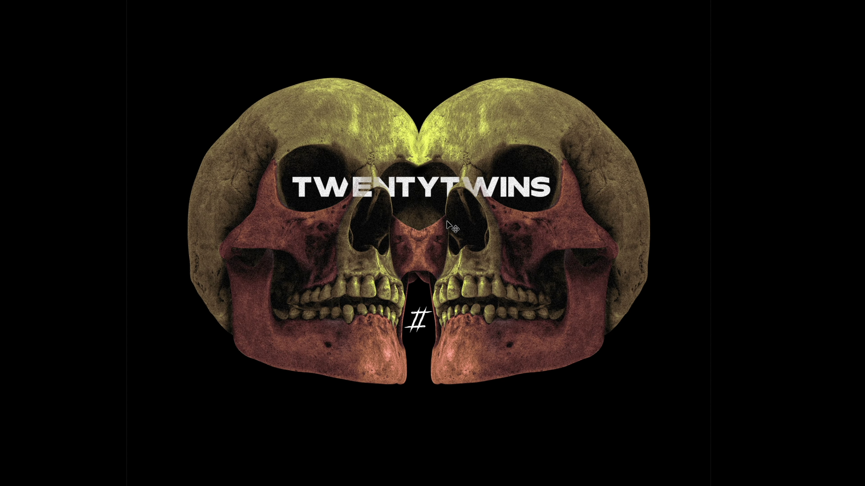